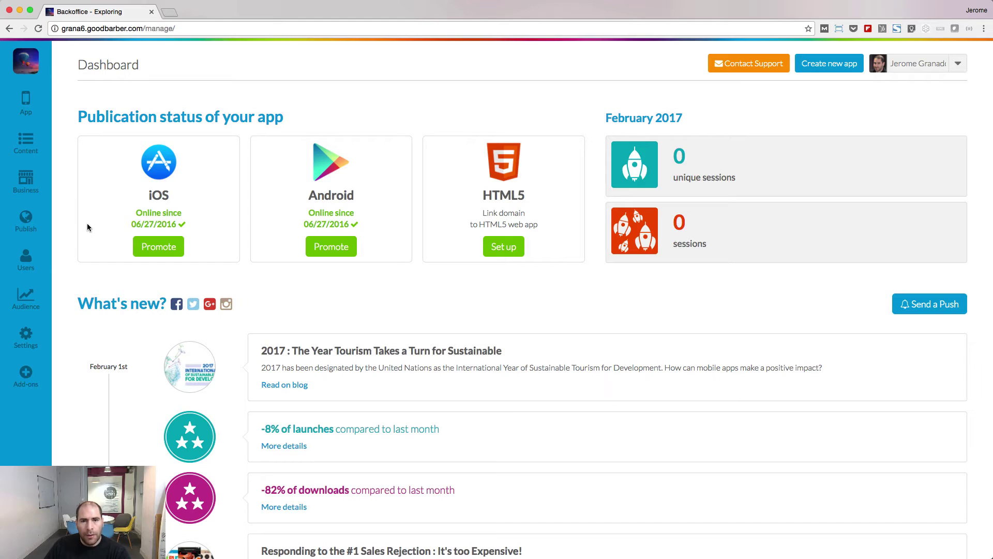
# Step: Open the Push > Send composer, which shows 15 recipients and an empty message
pyautogui.click(27, 264)
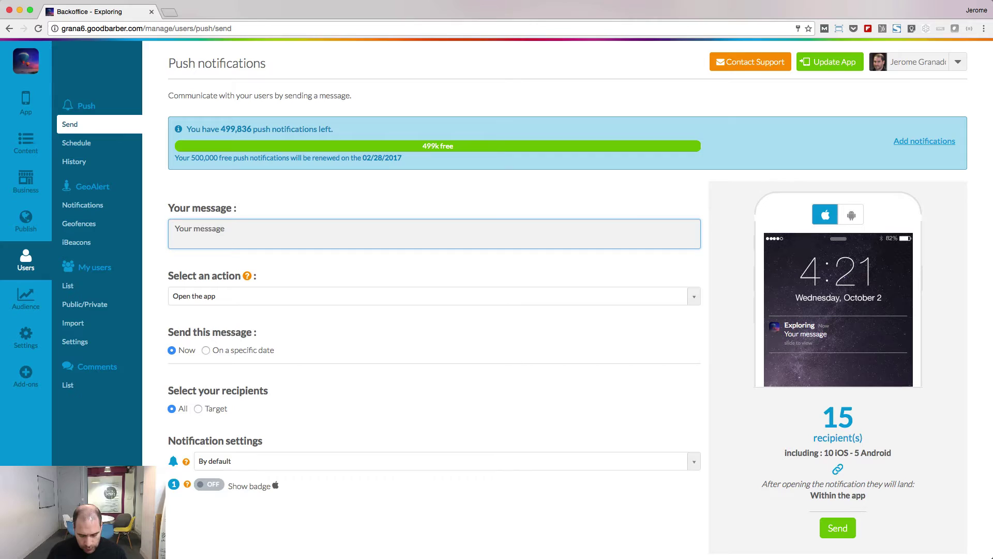
# Step: Write 'New video uploaded. Discover how to send push notifications!', link it to Videos > Showcase: ForTwo, and schedule it
pyautogui.write('New video uploaded. Discover how to send push notifications!')
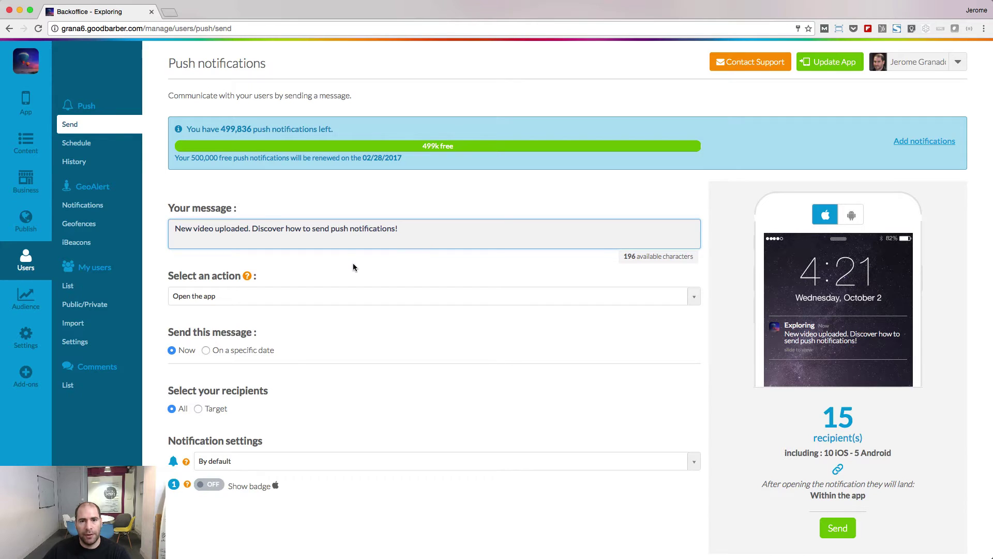
pyautogui.click(352, 296)
pyautogui.scroll(-3, 258, 357)
pyautogui.click(228, 356)
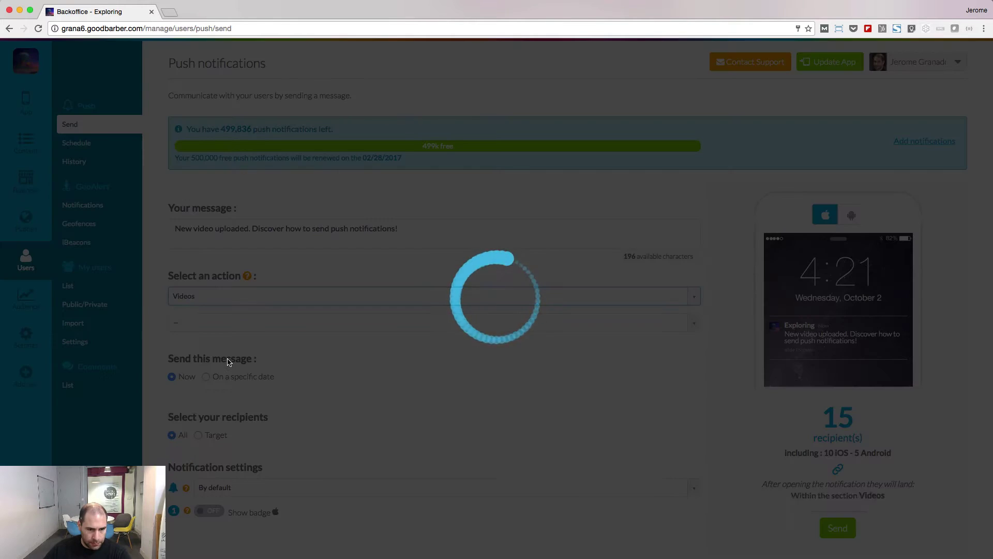
pyautogui.click(222, 393)
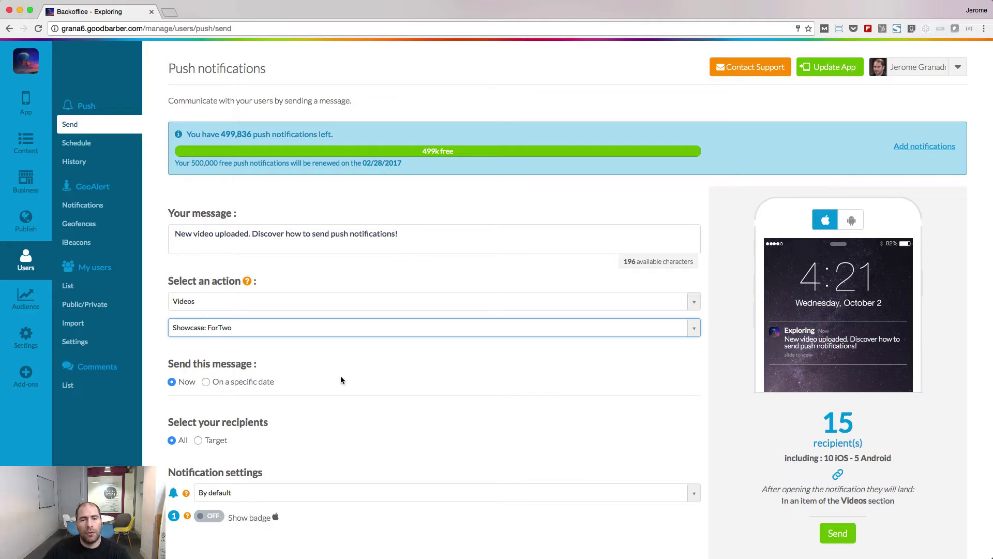
pyautogui.click(206, 381)
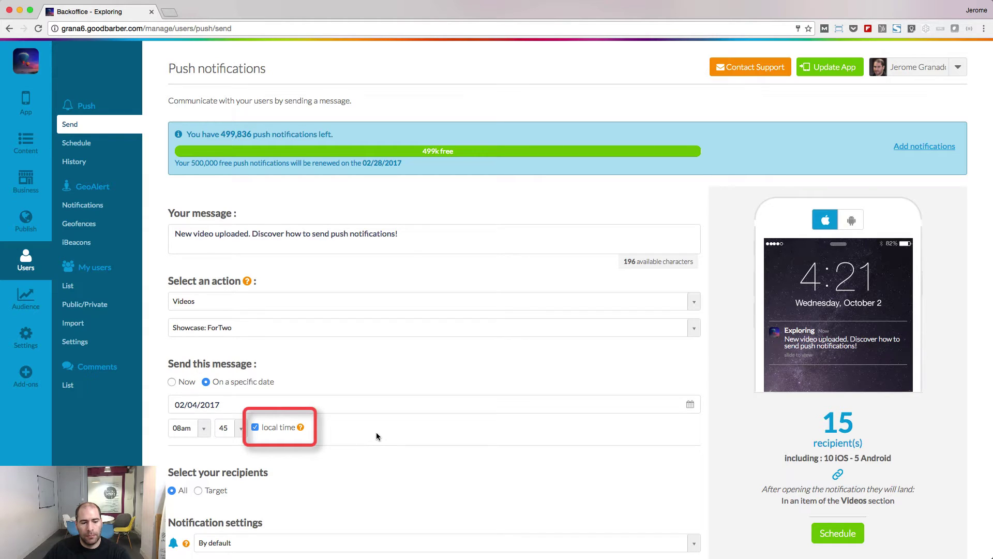
# Step: Give the video push the Children sound with the iOS badge on, then send it
pyautogui.scroll(-1, 377, 432)
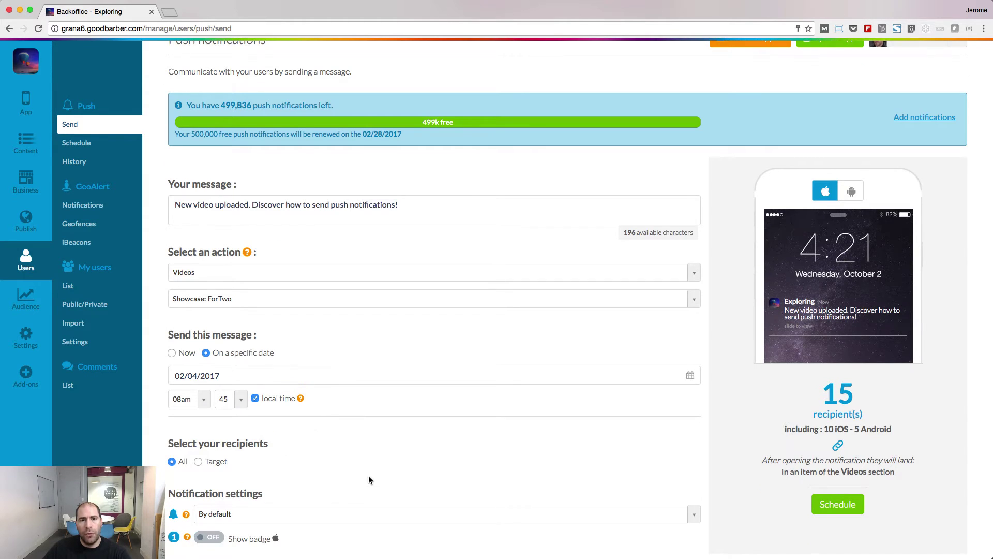
pyautogui.click(403, 514)
pyautogui.click(409, 498)
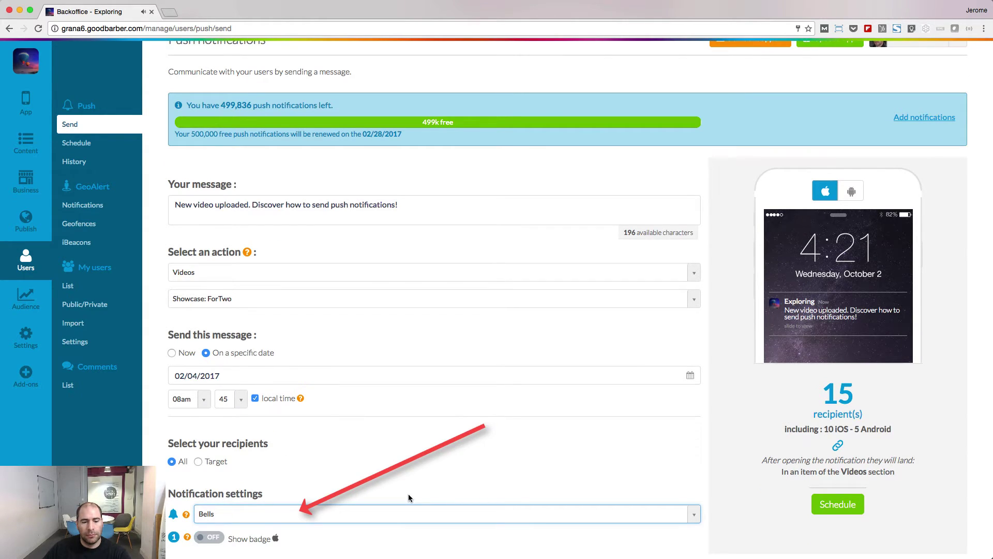
pyautogui.press('Down')
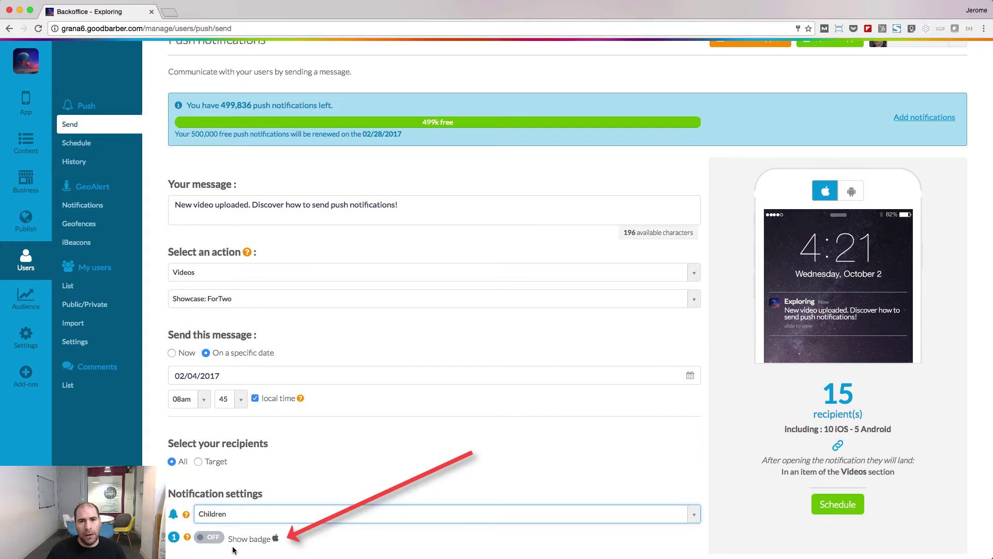
pyautogui.click(217, 541)
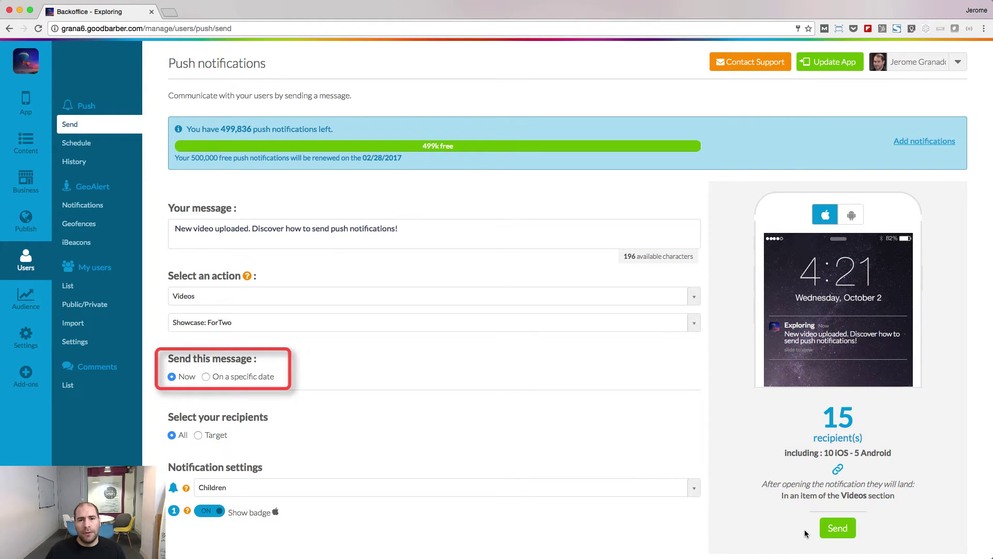
pyautogui.click(838, 528)
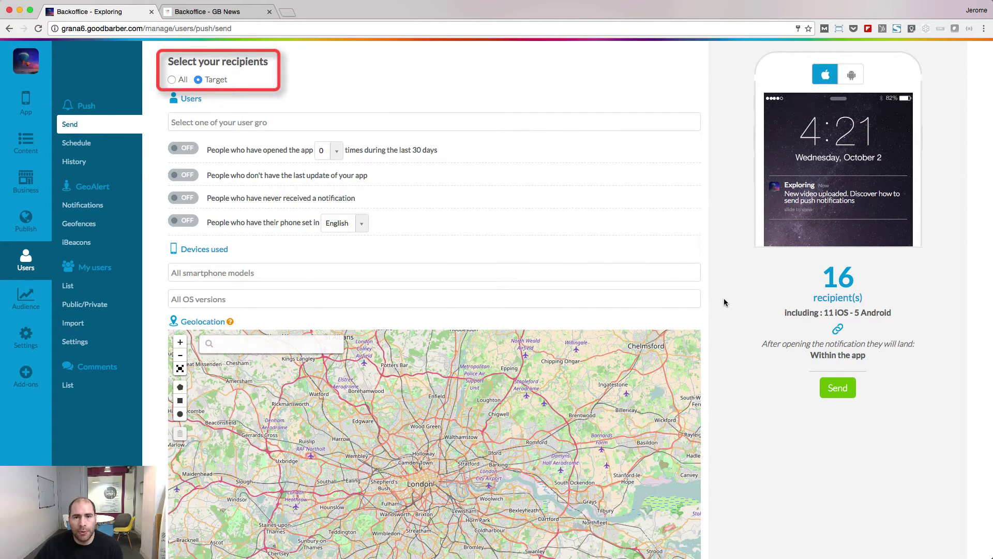
# Step: Start filtering the new push's recipients by user group
pyautogui.click(307, 122)
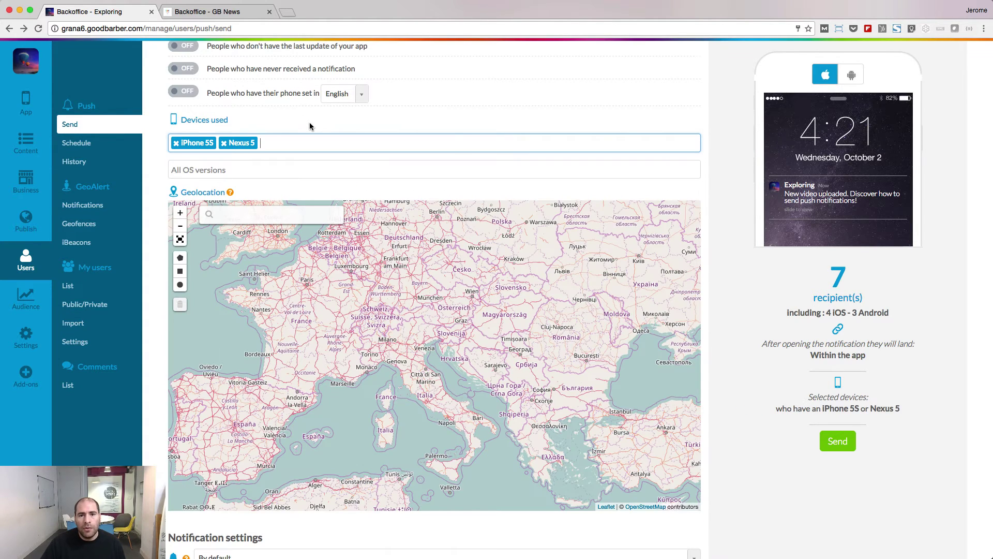
# Step: Review the device model and OS version filters, then set the New York radius to 20 km
pyautogui.click(289, 147)
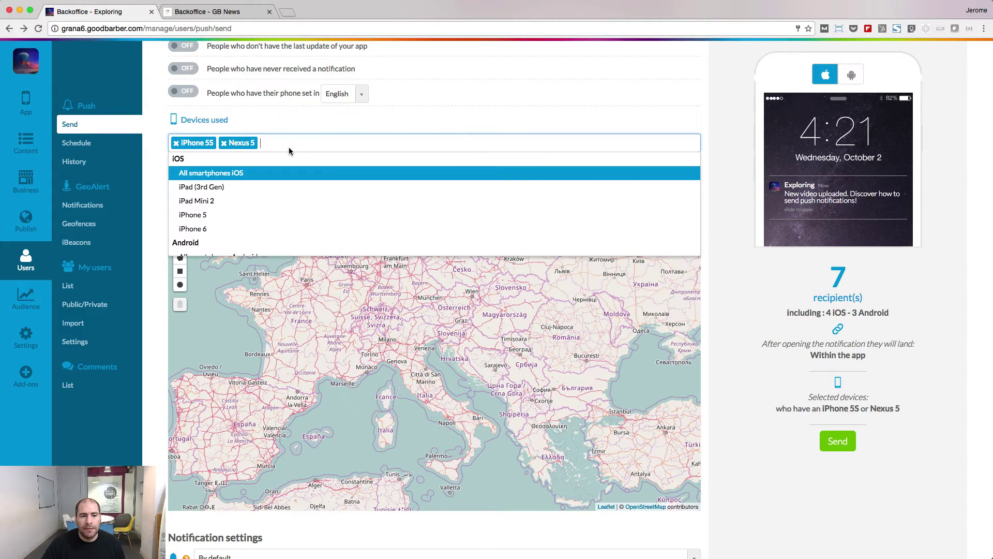
pyautogui.click(303, 150)
pyautogui.click(281, 171)
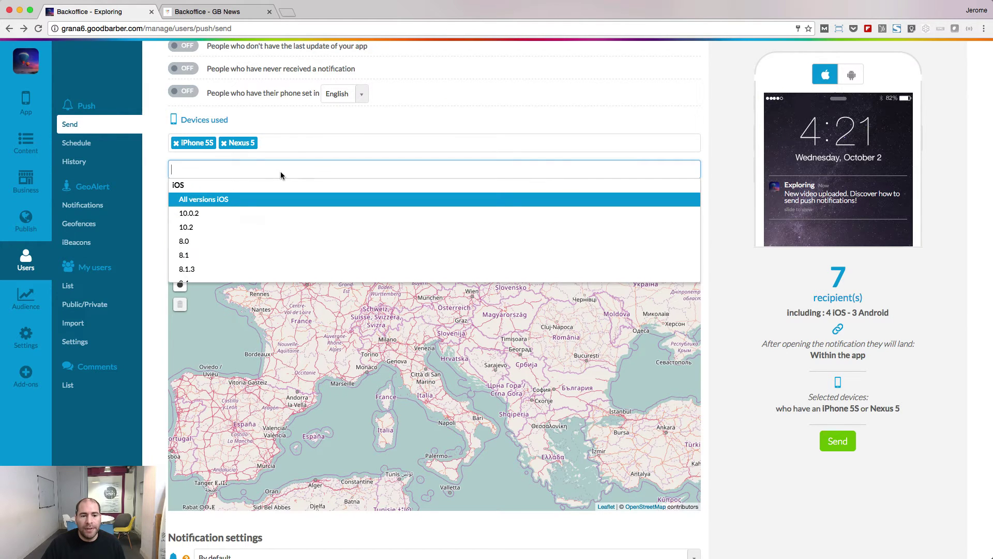
pyautogui.scroll(-2, 289, 222)
pyautogui.scroll(-1, 291, 223)
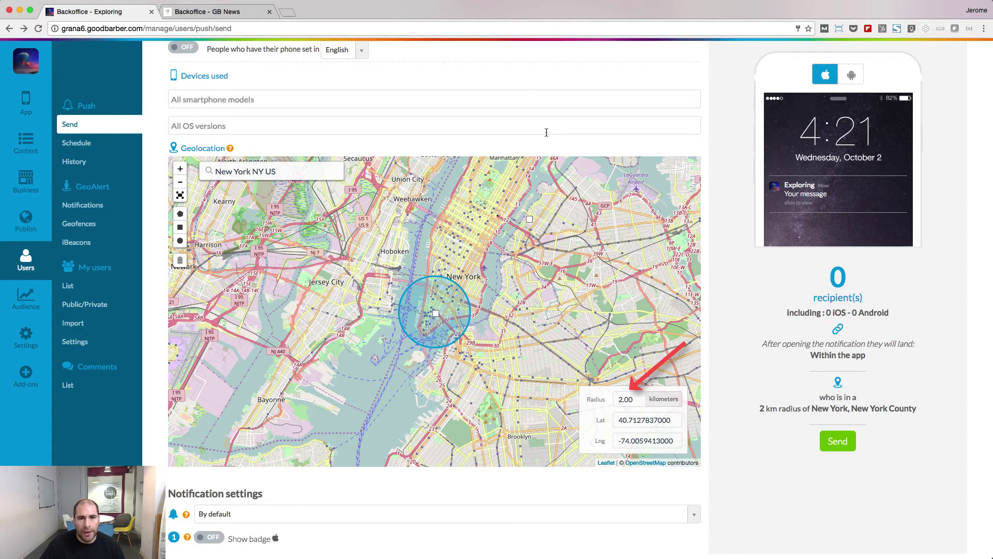
pyautogui.write('0')
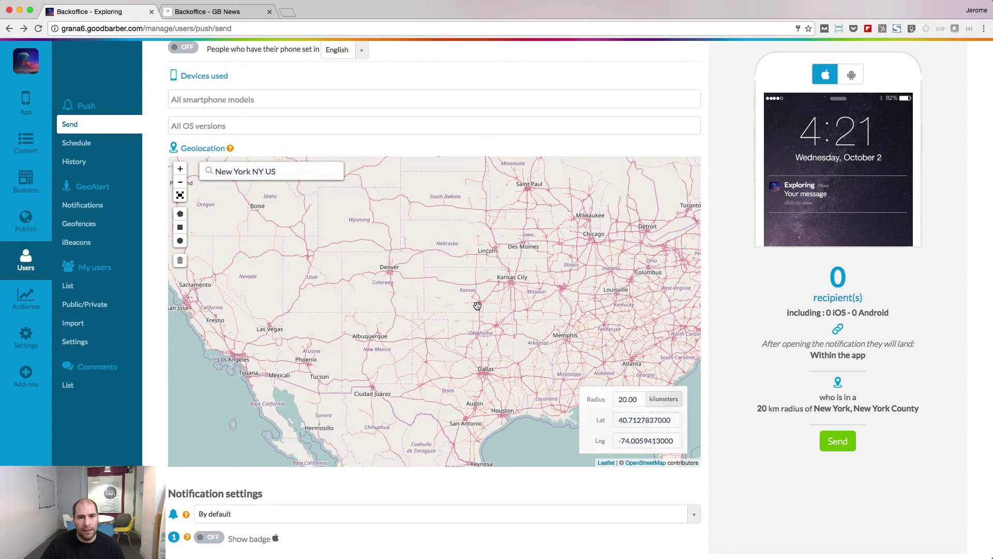
# Step: Draw a polygon target area over the central United States near Denver
pyautogui.click(180, 214)
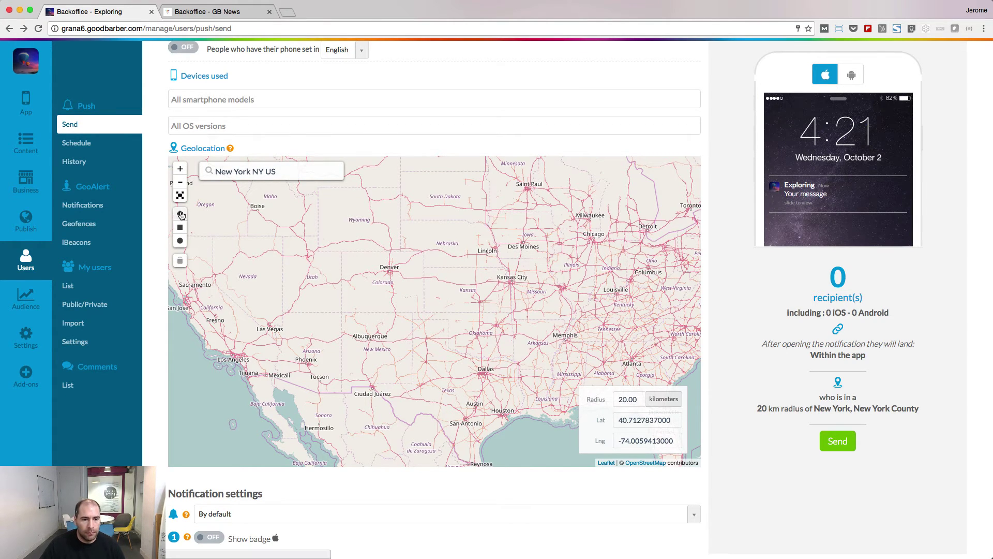
pyautogui.click(403, 208)
pyautogui.click(315, 242)
pyautogui.click(348, 350)
pyautogui.click(450, 304)
pyautogui.click(403, 209)
# Step: Draw a second polygon target area over Minnesota
pyautogui.click(180, 213)
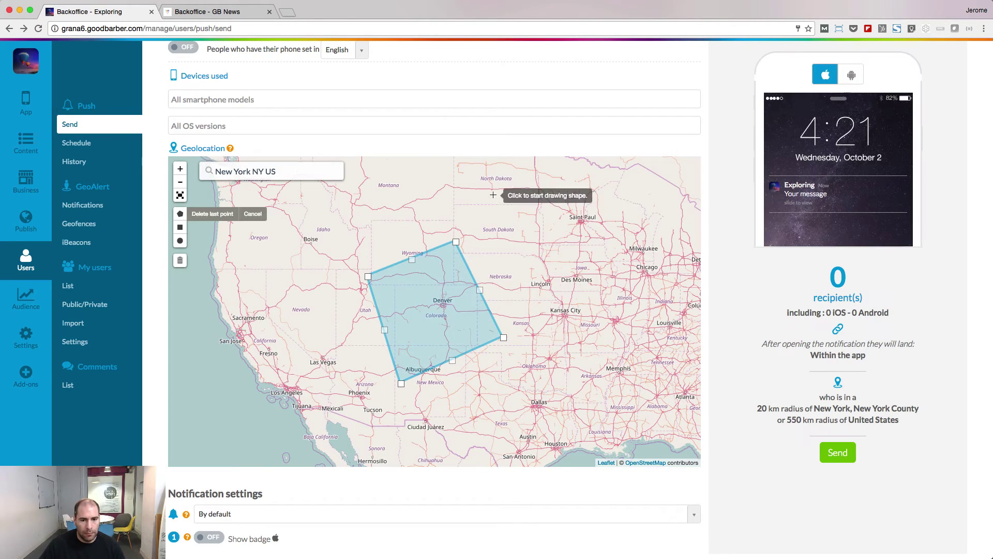
pyautogui.click(494, 194)
pyautogui.click(555, 282)
pyautogui.click(625, 229)
pyautogui.click(562, 197)
pyautogui.click(494, 194)
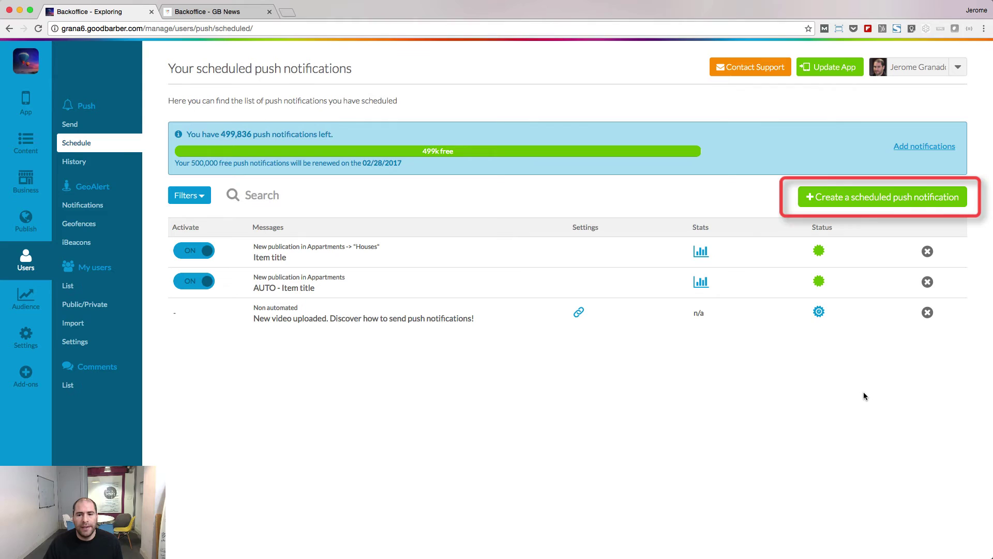
# Step: Create an automatic push rule for Appartments posts in Flats, with alerts prefixed 'Deal alert -'
pyautogui.click(880, 199)
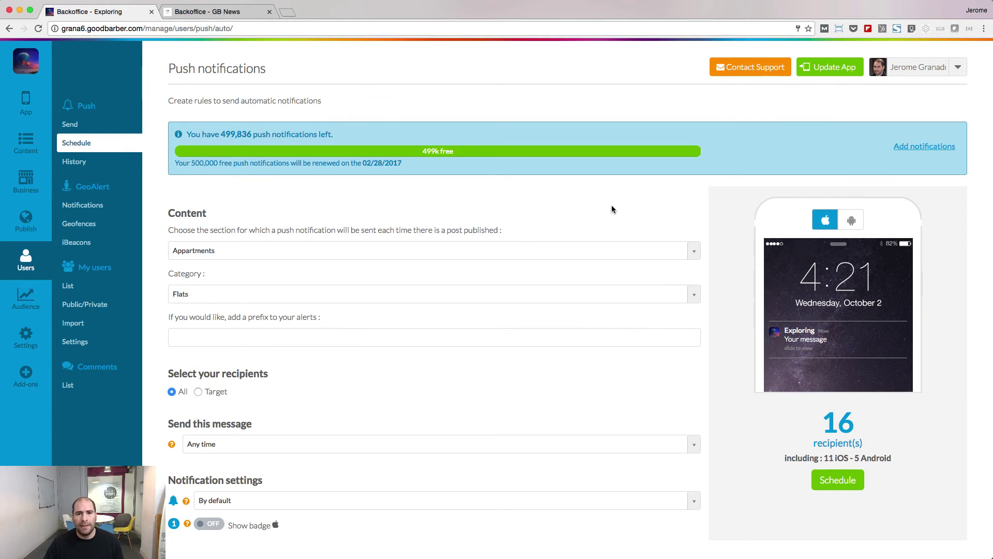
pyautogui.click(693, 247)
pyautogui.click(681, 222)
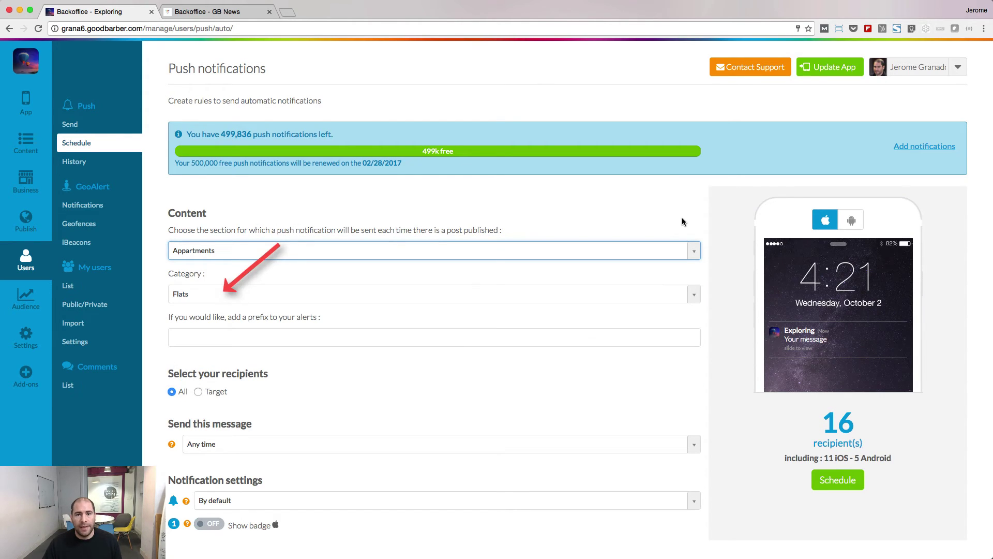
pyautogui.press('Tab')
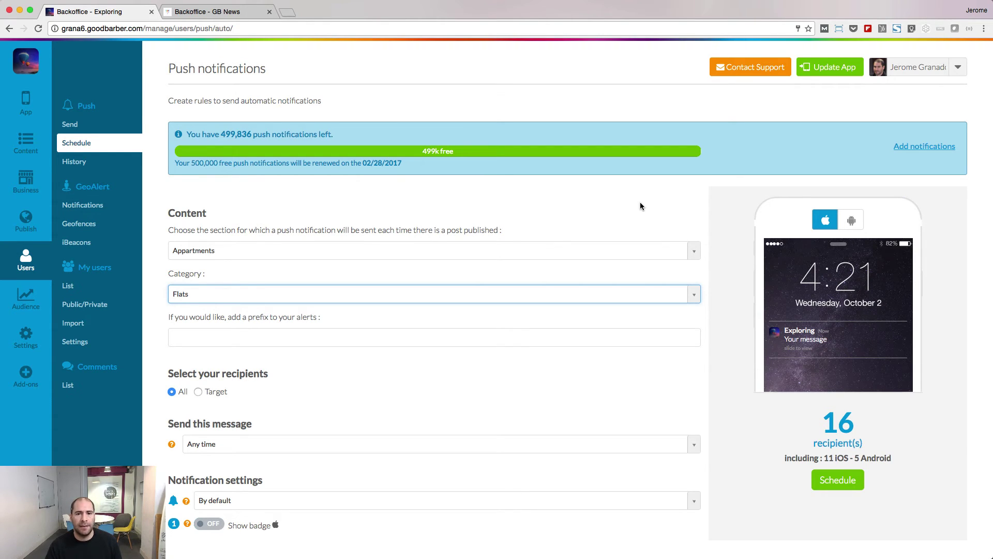
pyautogui.click(200, 334)
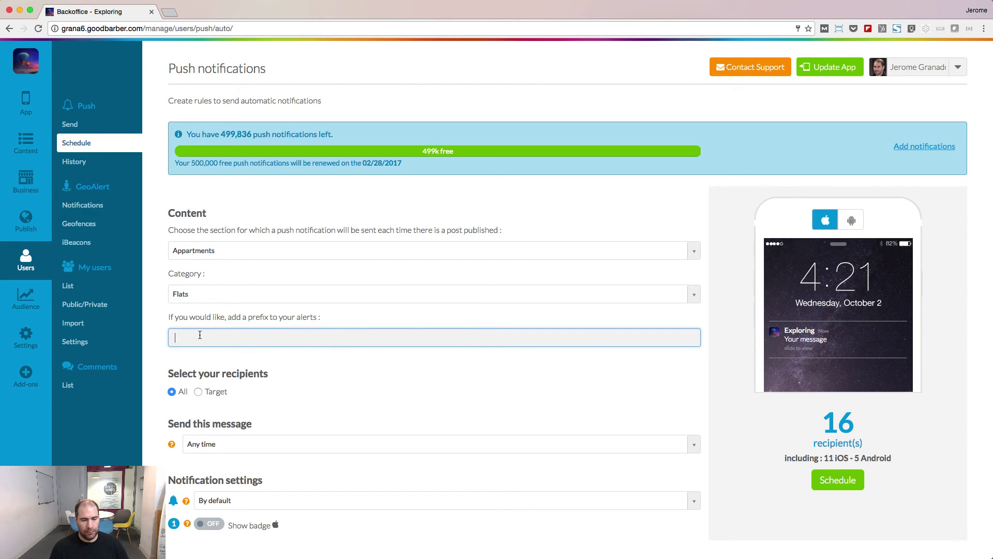
pyautogui.write('Deal alert -')
pyautogui.click(271, 391)
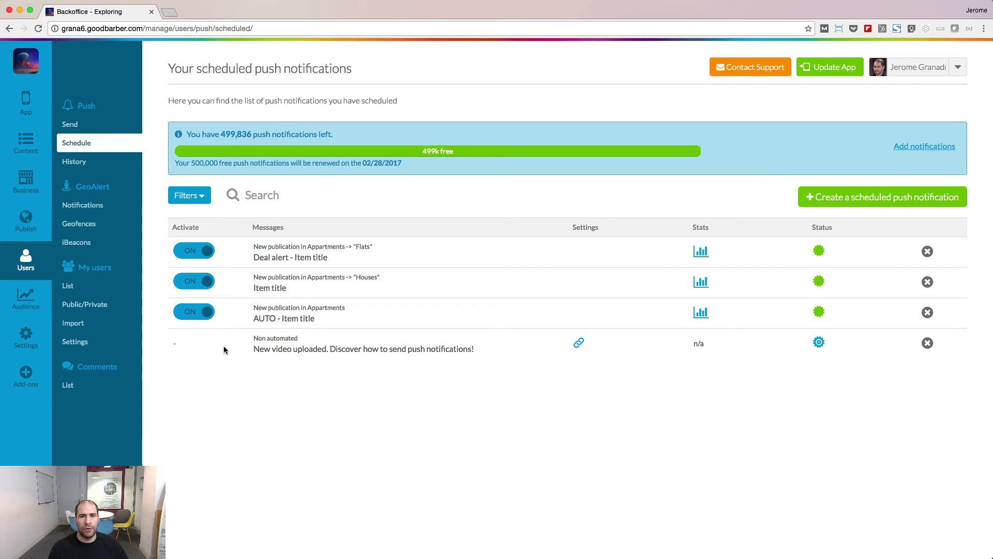
# Step: Switch off the generic Appartments 'AUTO - Item title' rule
pyautogui.click(209, 311)
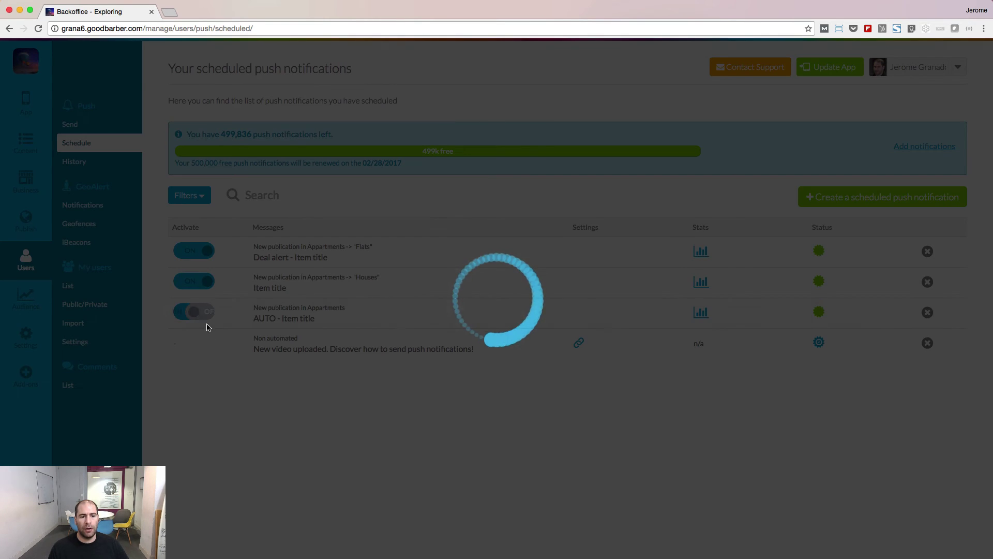